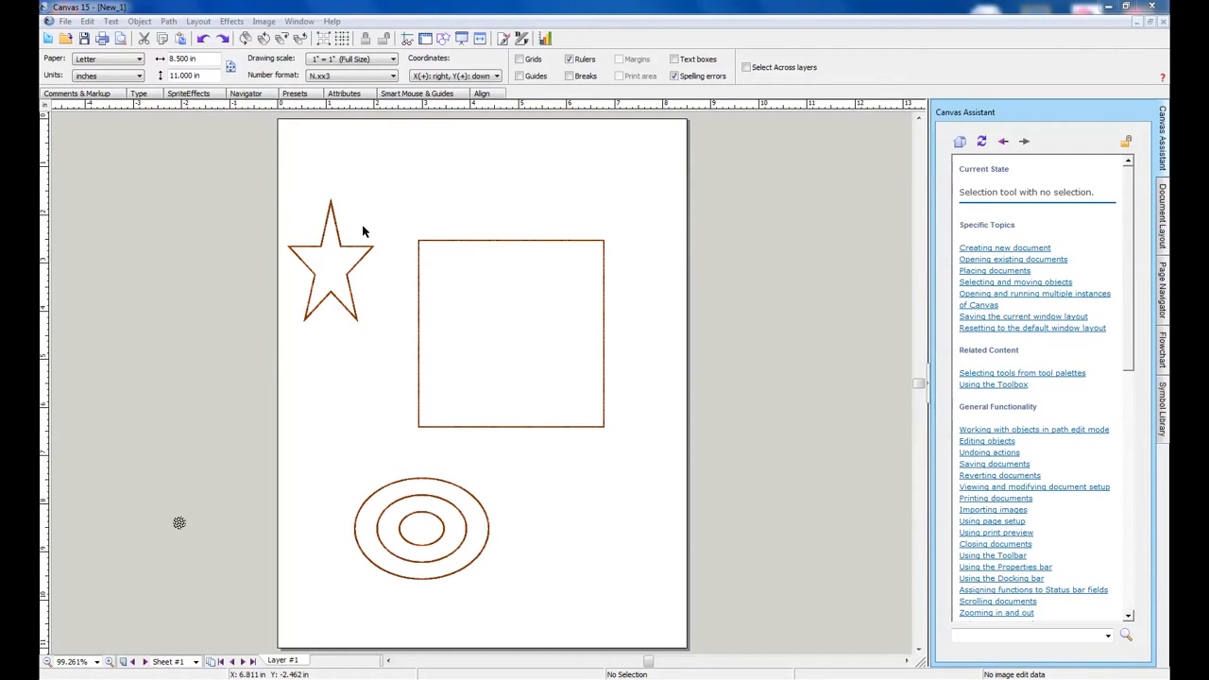
# - Change the large rectangle's outline to a solid dark green pen ink
pyautogui.click(283, 211)
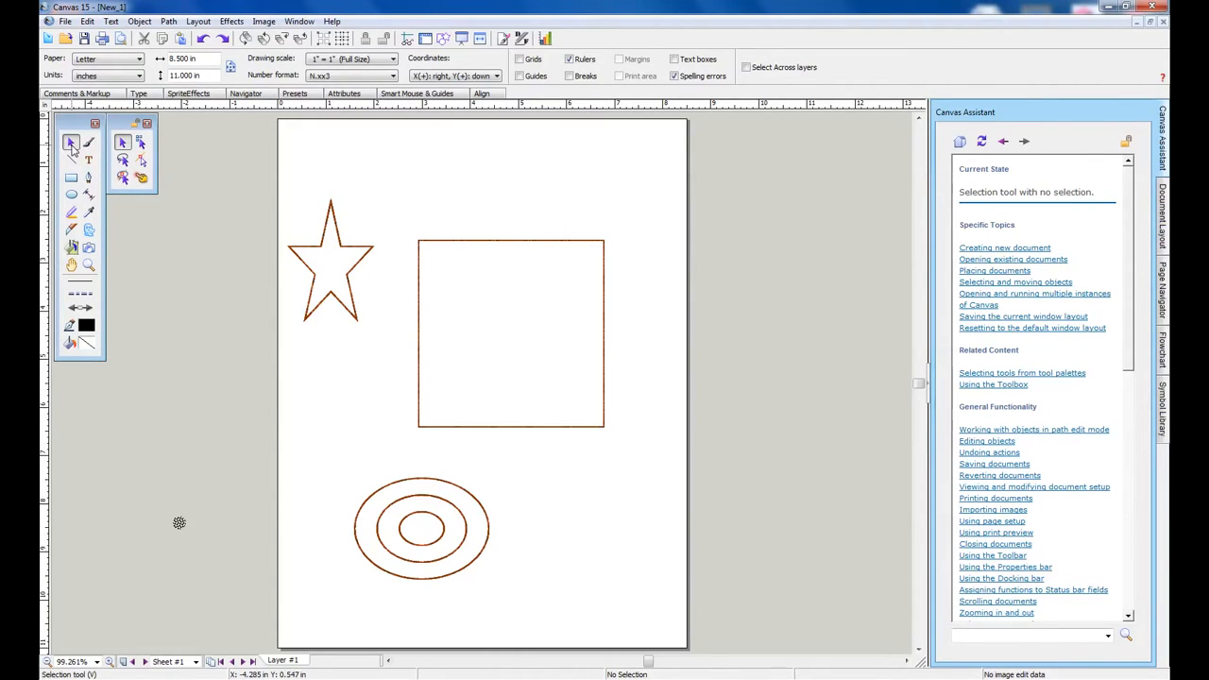
pyautogui.click(461, 242)
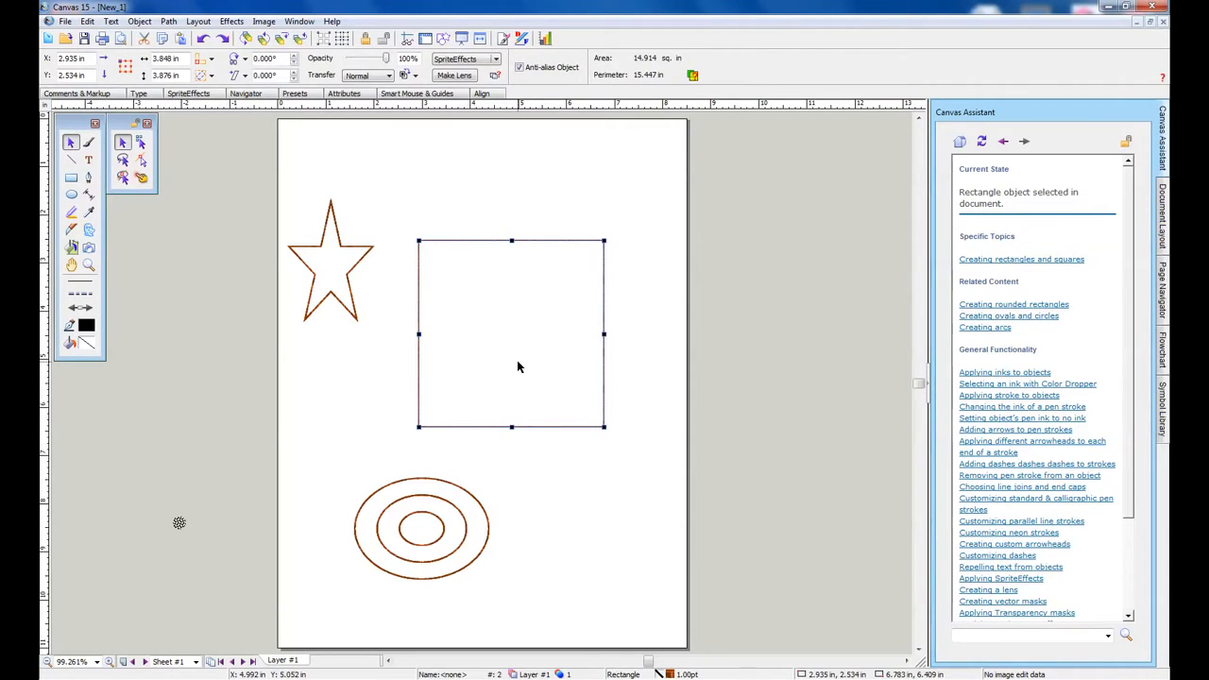
pyautogui.click(85, 328)
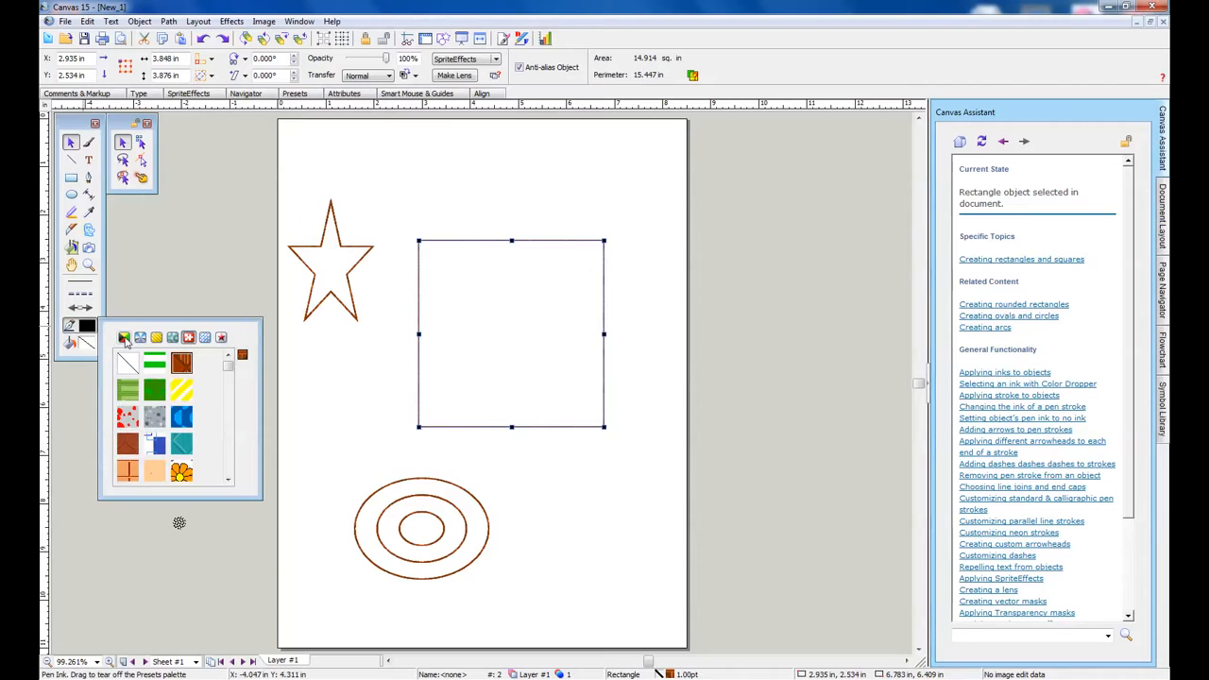
pyautogui.click(124, 337)
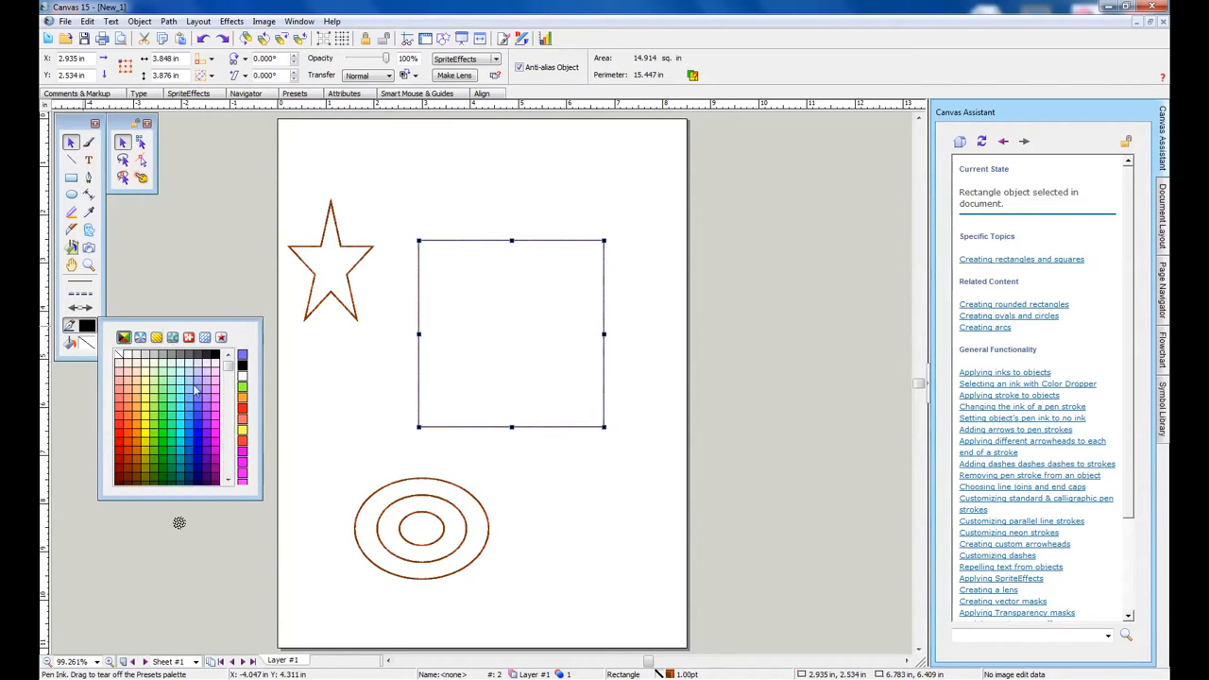
pyautogui.click(163, 463)
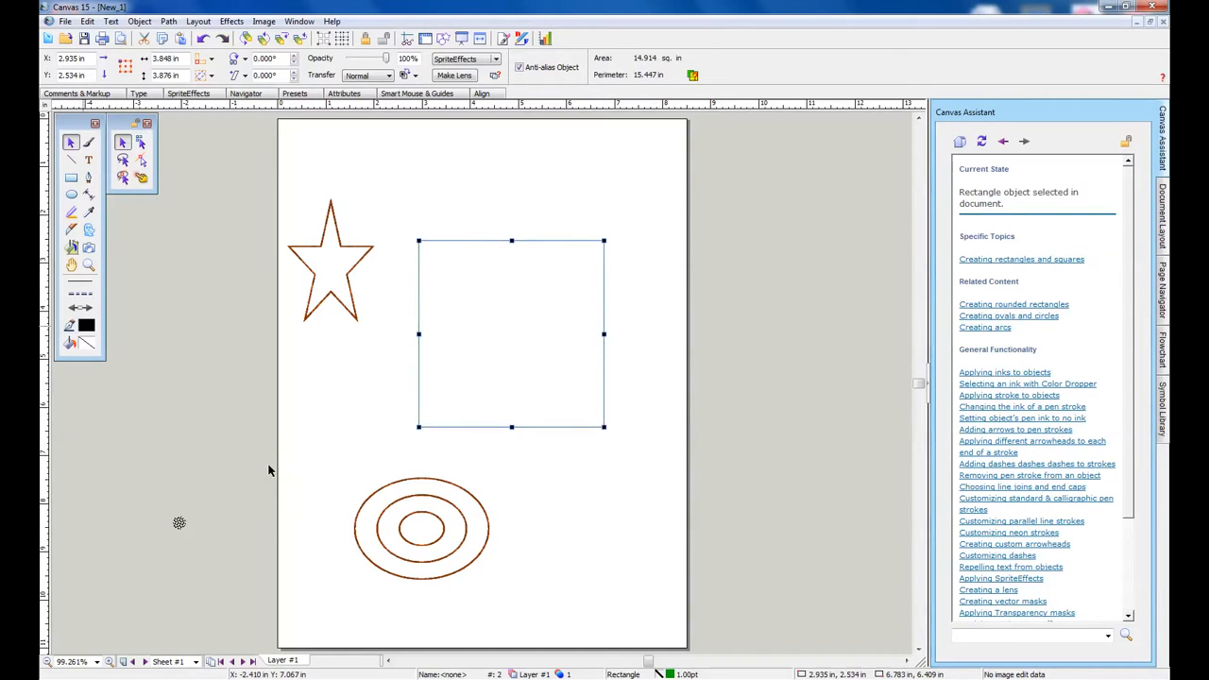
pyautogui.click(348, 407)
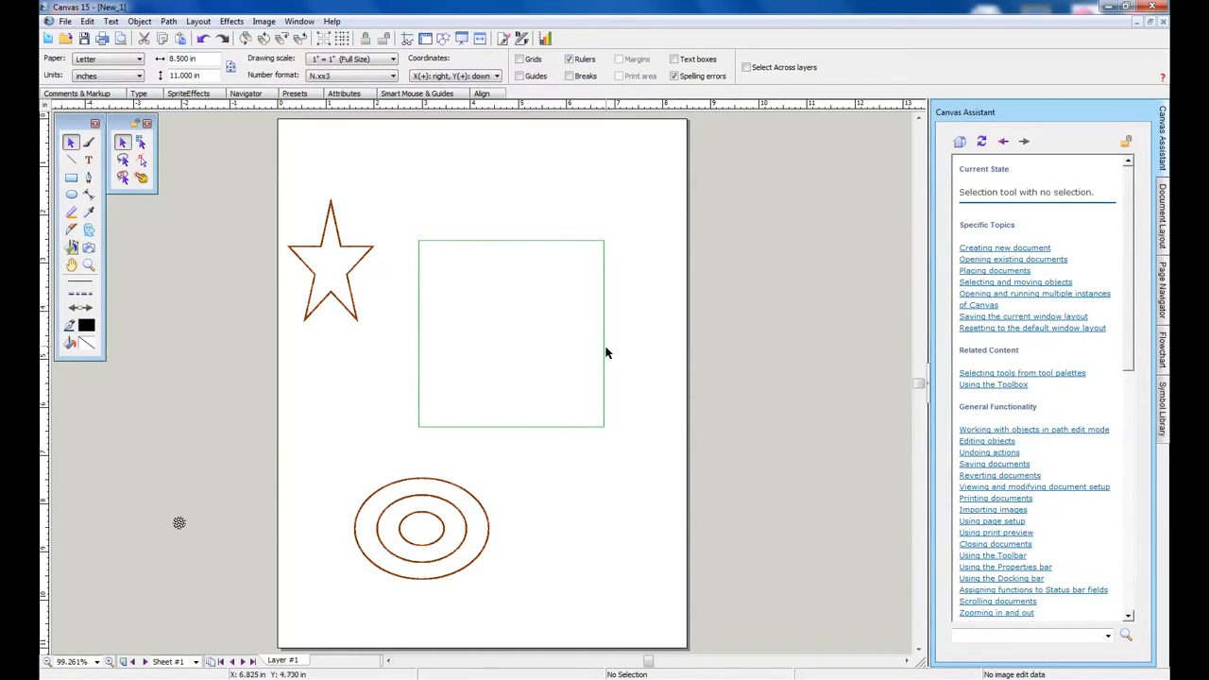
# - Fill the large rectangle with a diagonal green gradient ink, leaving it deselected
pyautogui.click(418, 332)
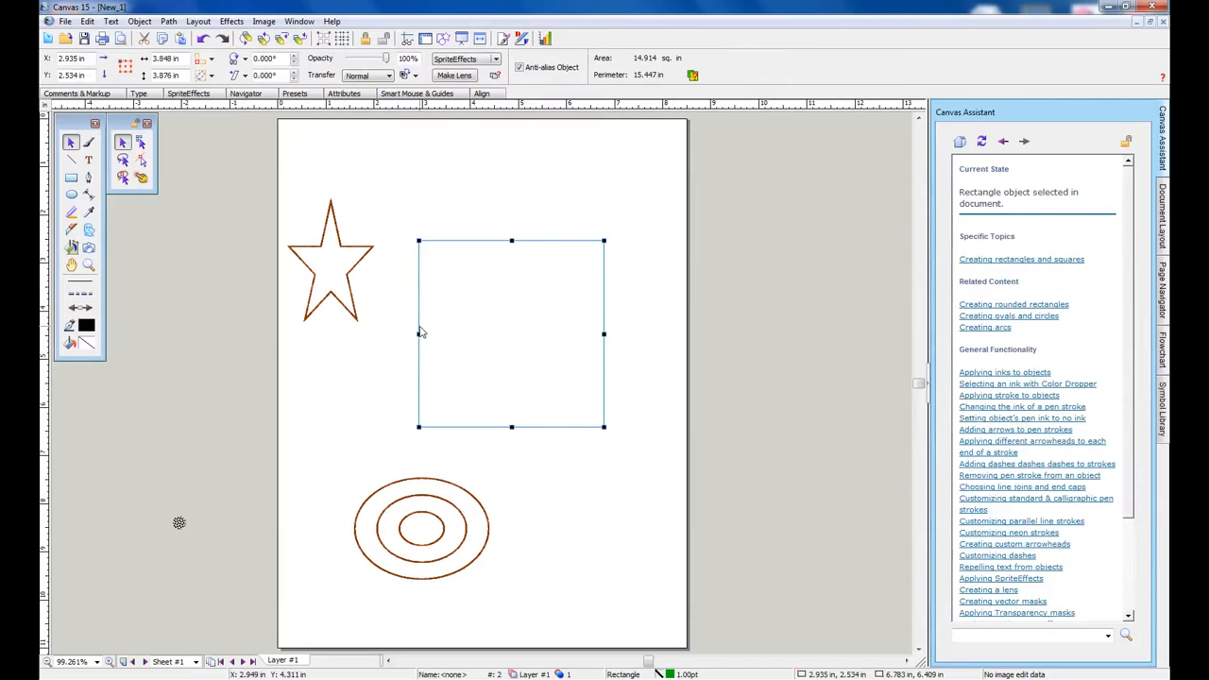
pyautogui.click(83, 348)
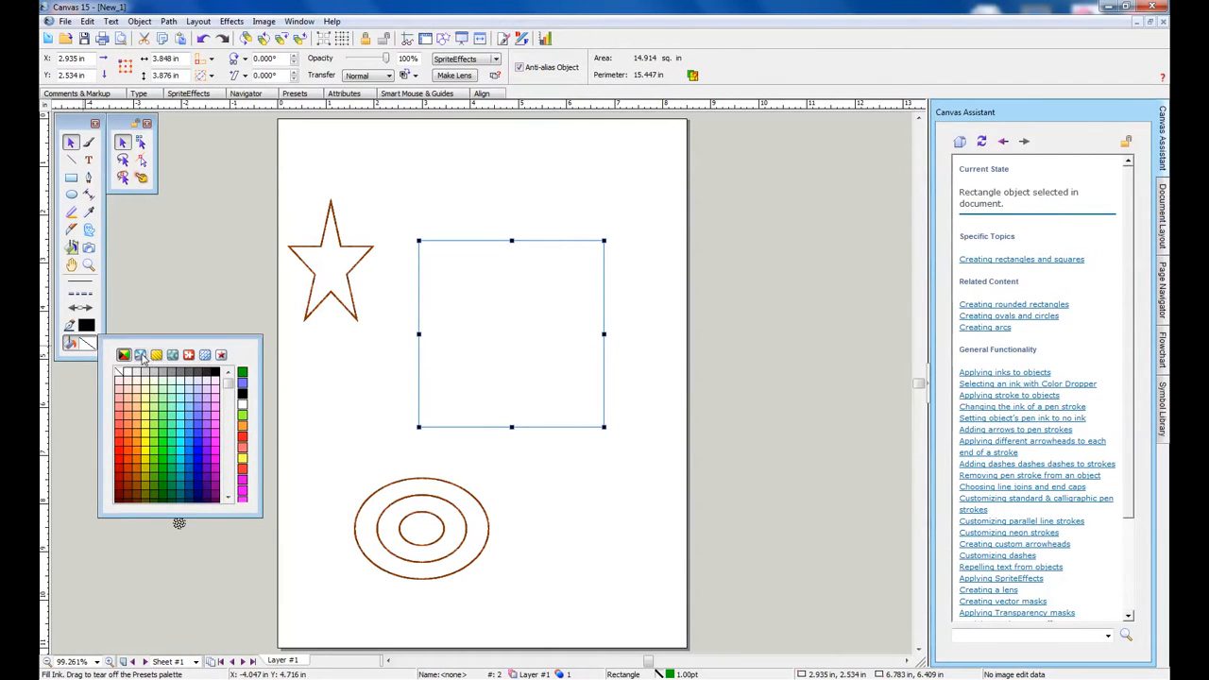
pyautogui.click(140, 354)
pyautogui.click(181, 409)
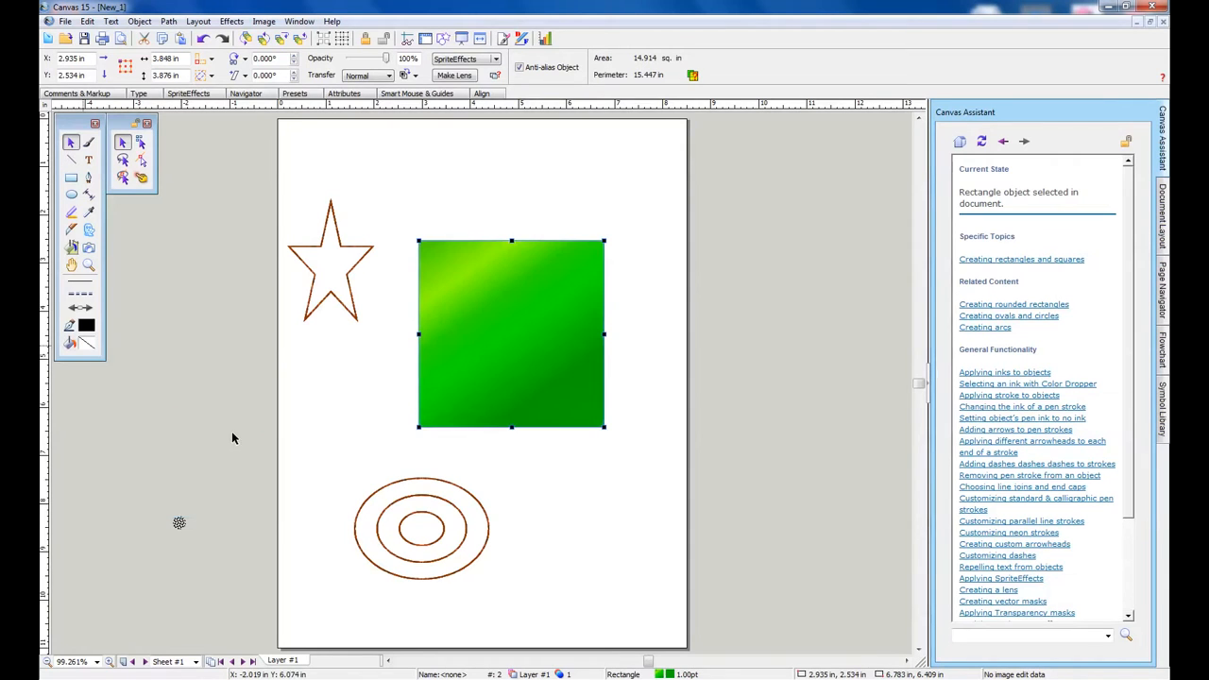
pyautogui.click(302, 431)
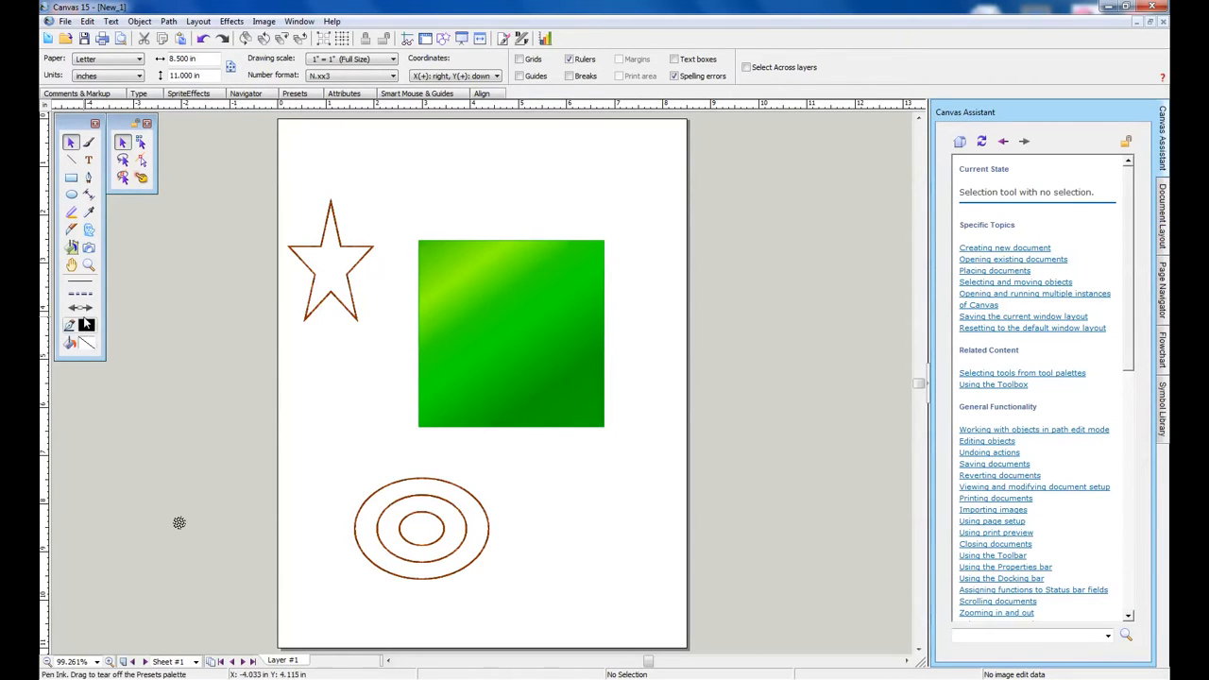
pyautogui.click(84, 322)
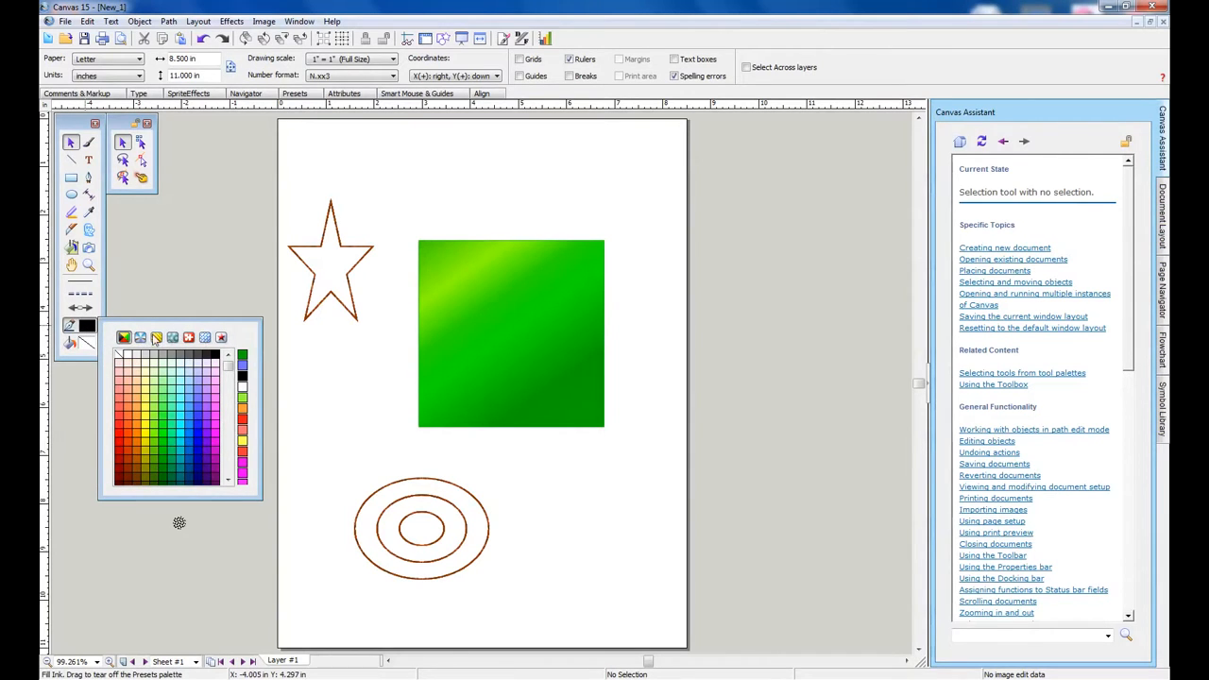
pyautogui.click(90, 346)
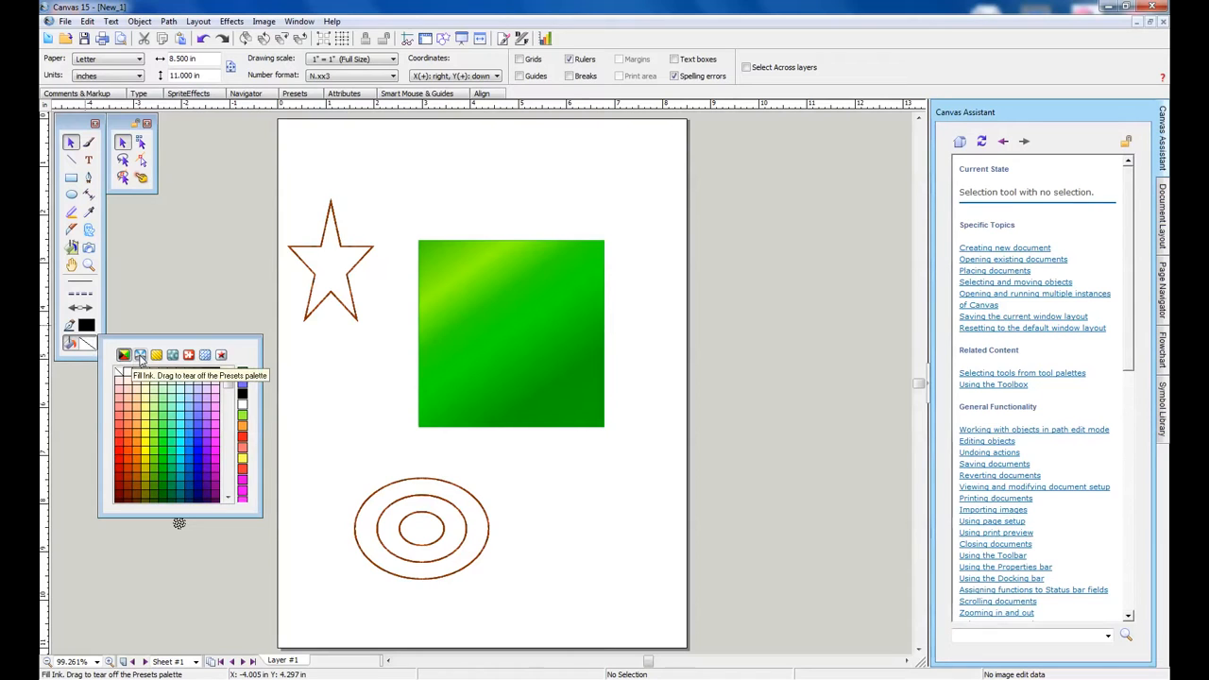
pyautogui.click(205, 357)
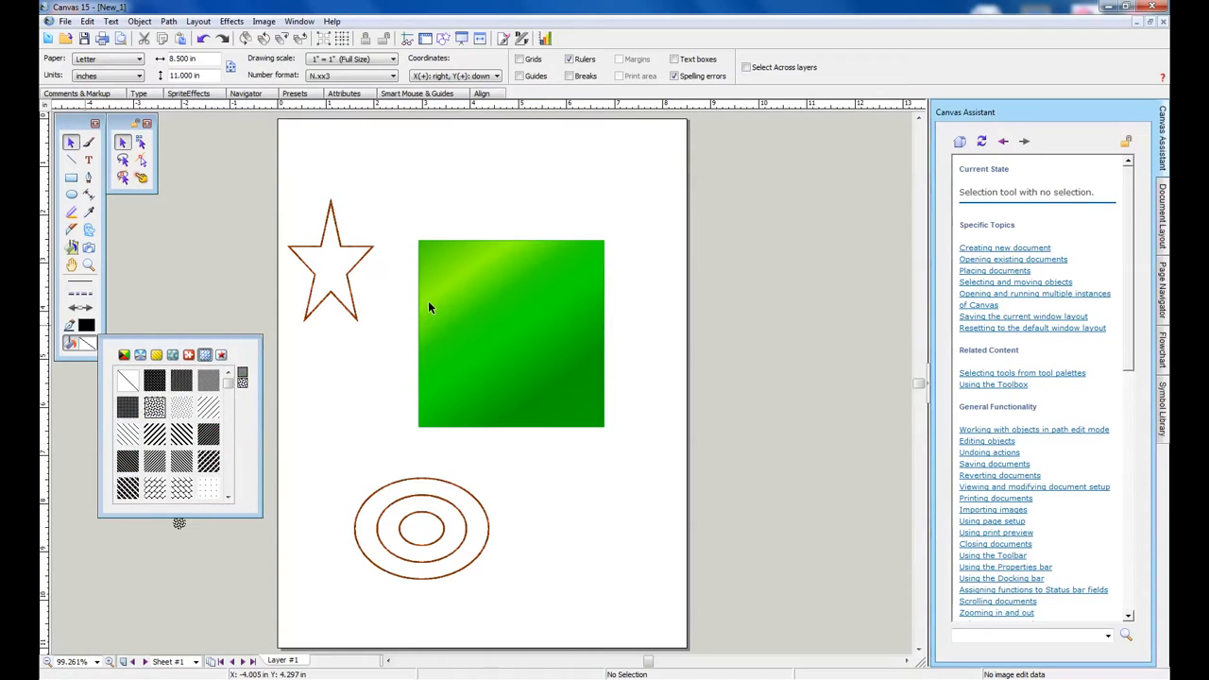
# - Fill the star with a blue texture ink
pyautogui.click(324, 295)
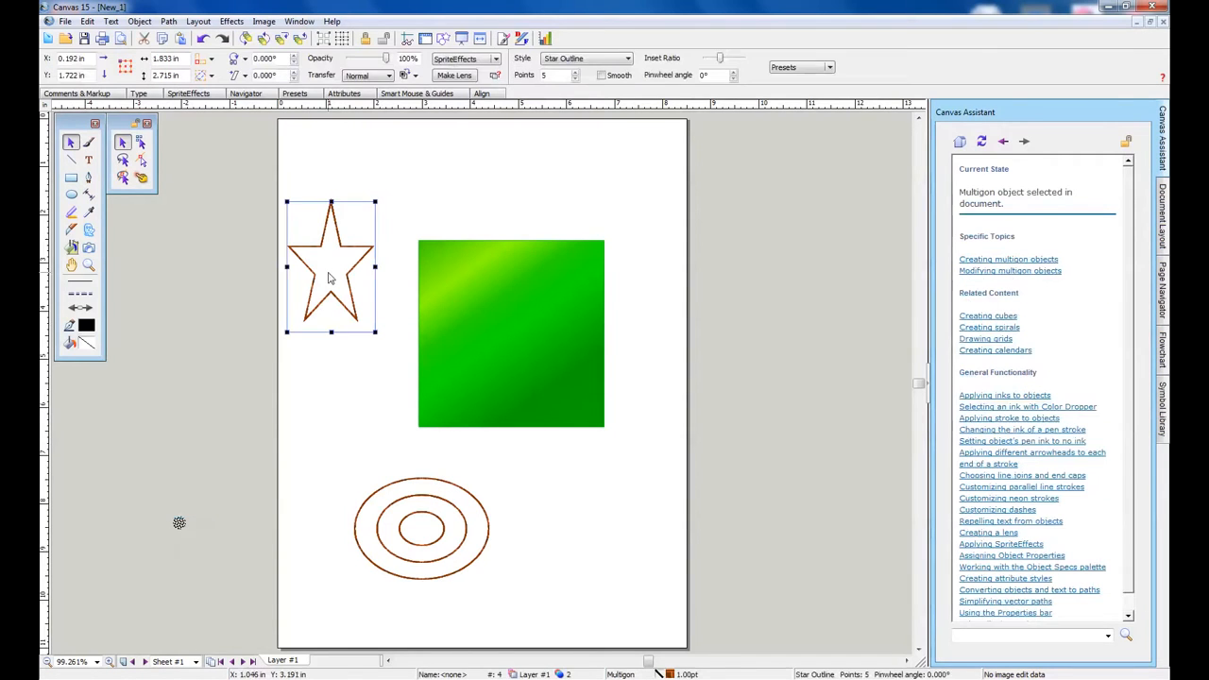
pyautogui.click(86, 343)
pyautogui.click(156, 355)
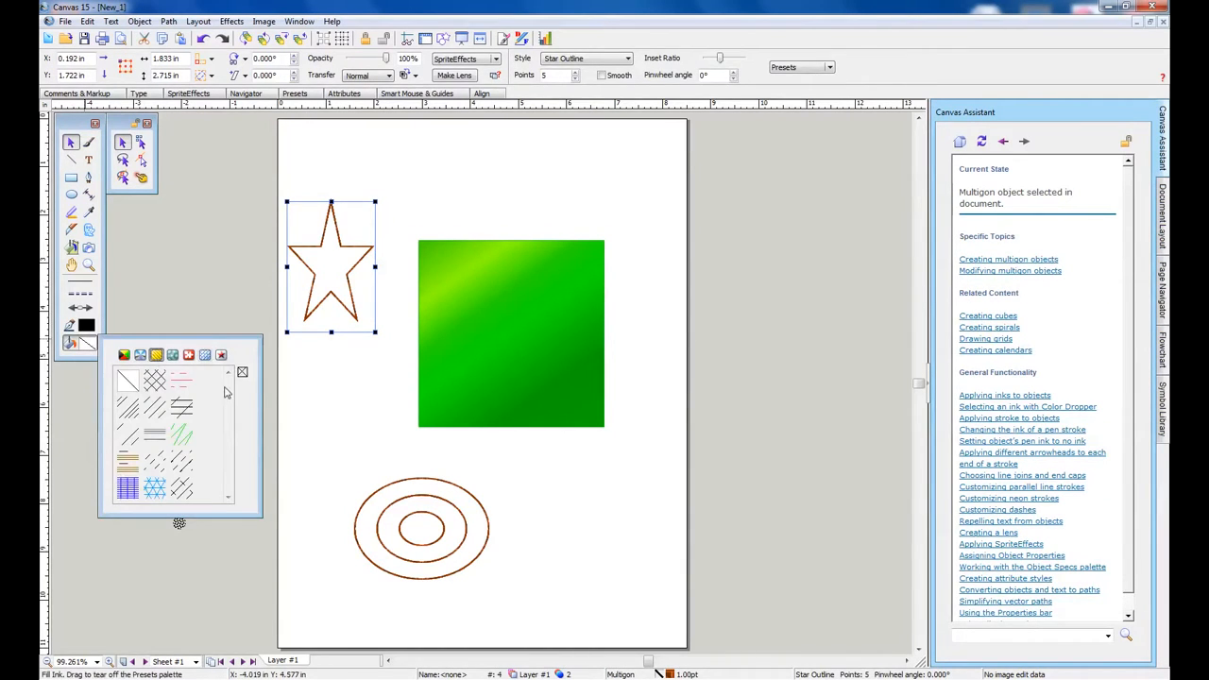
pyautogui.click(172, 355)
pyautogui.moveTo(234, 415); pyautogui.dragTo(233, 446)
pyautogui.click(185, 440)
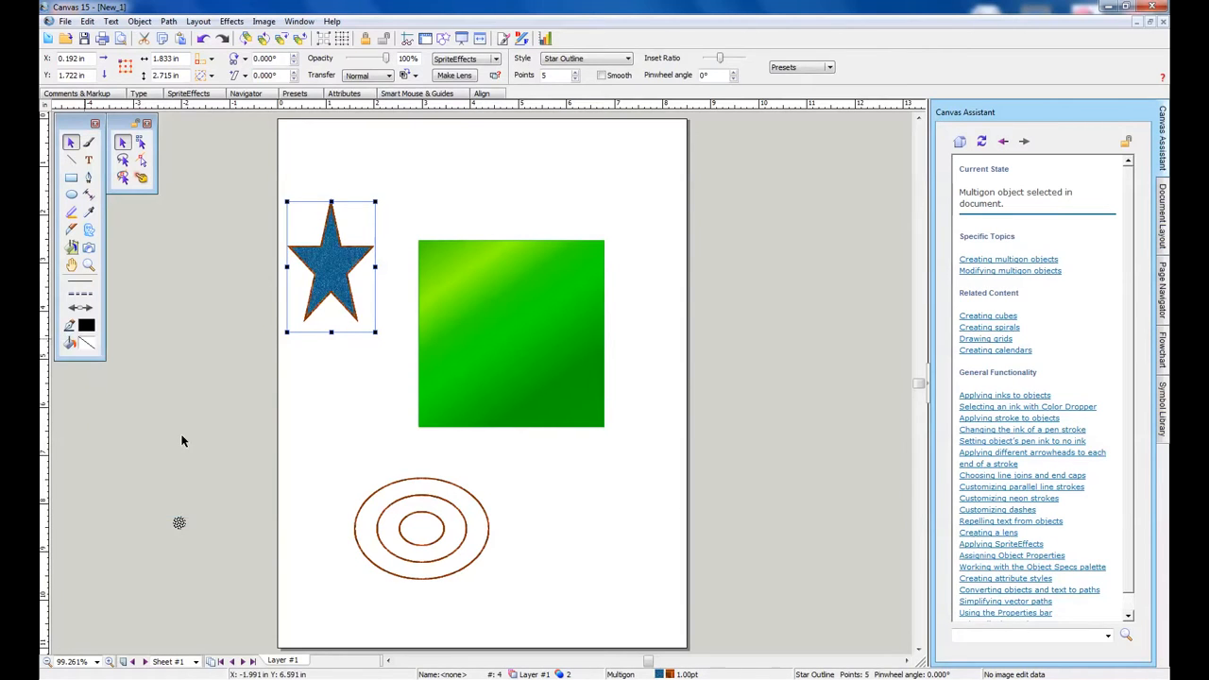
# - Fill the star with the dark blue and white repeating pattern from the symbol pattern inks
pyautogui.click(86, 346)
pyautogui.click(188, 356)
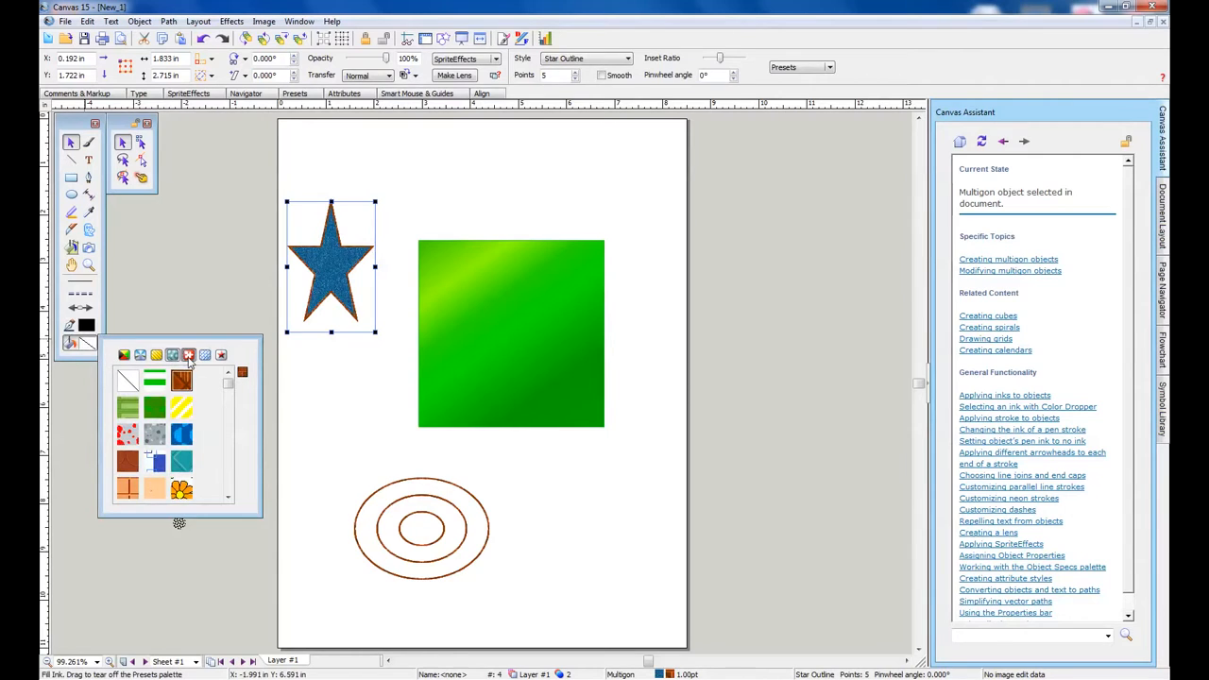
pyautogui.moveTo(228, 383); pyautogui.dragTo(228, 421)
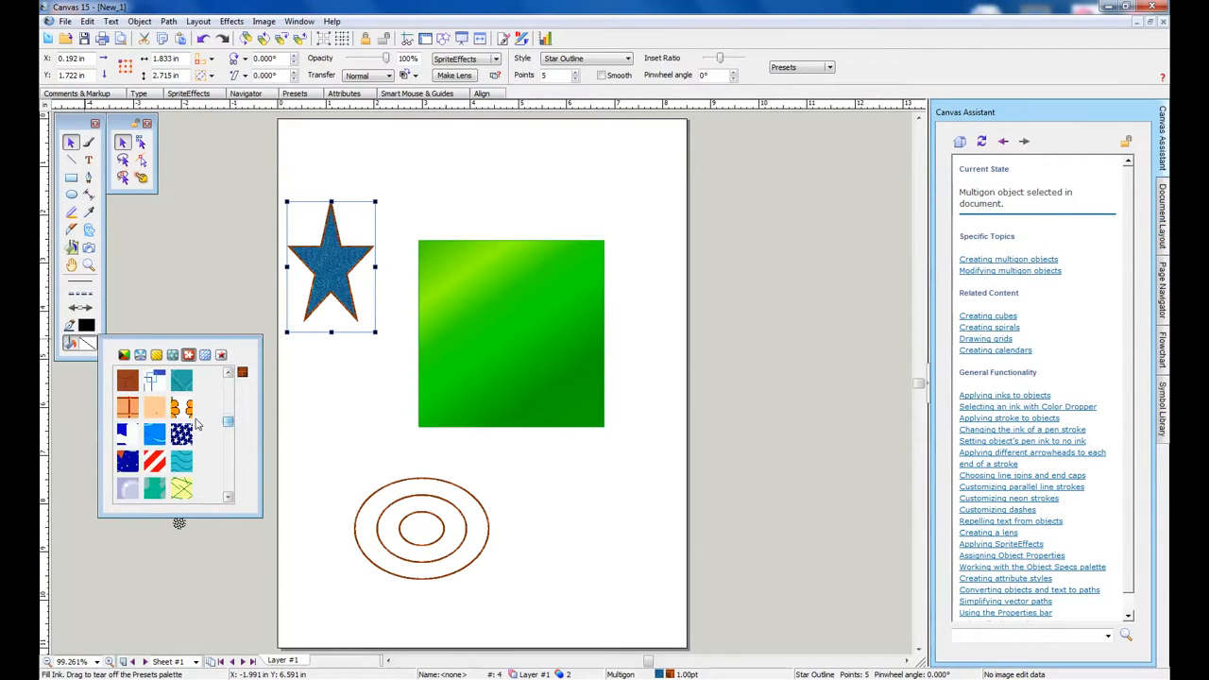
pyautogui.click(186, 432)
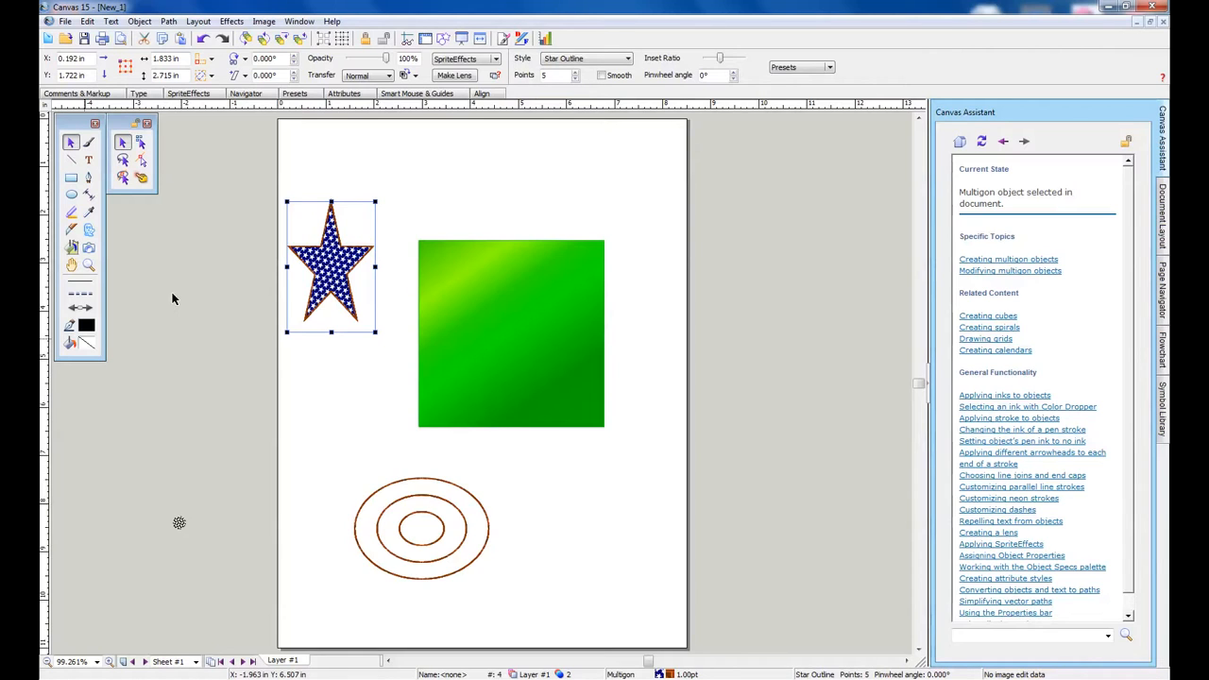
pyautogui.click(87, 347)
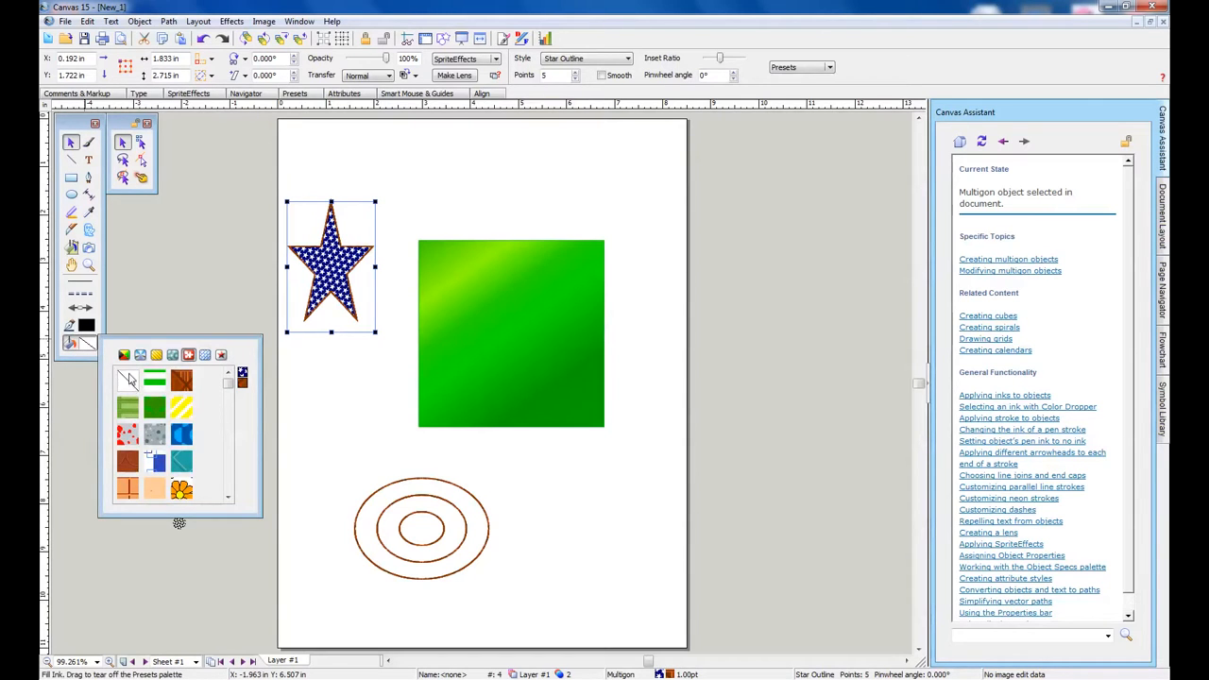
pyautogui.click(125, 357)
pyautogui.click(124, 356)
pyautogui.click(71, 342)
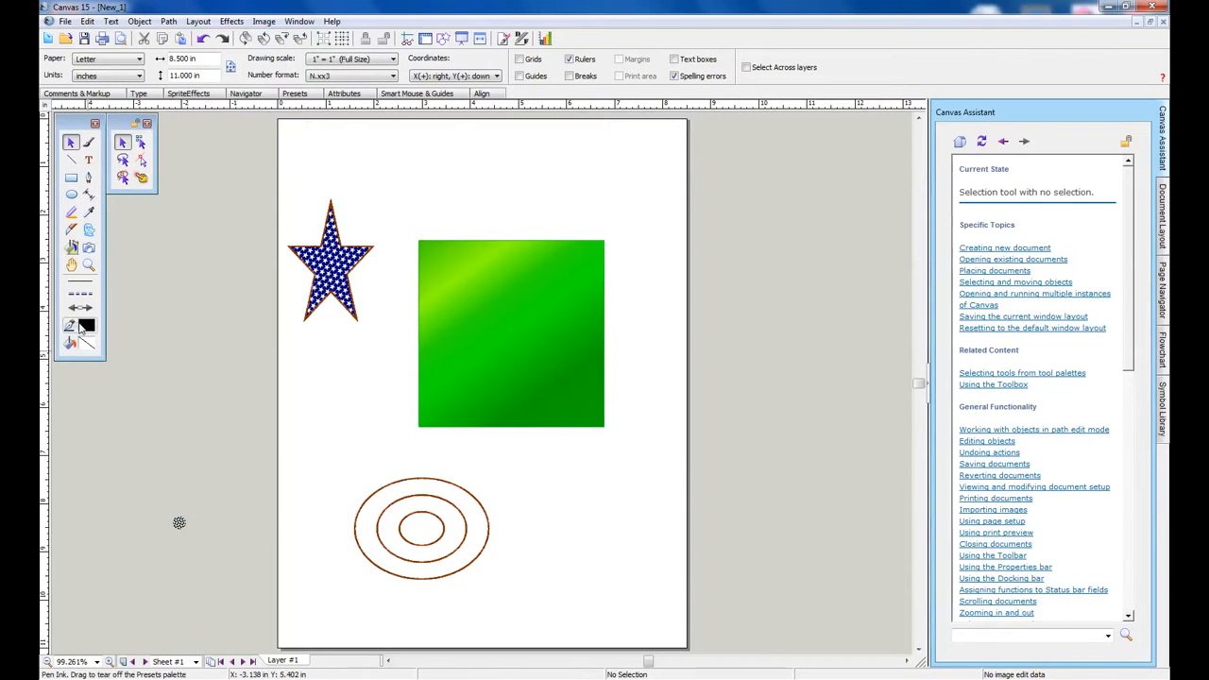
pyautogui.click(70, 323)
pyautogui.click(214, 357)
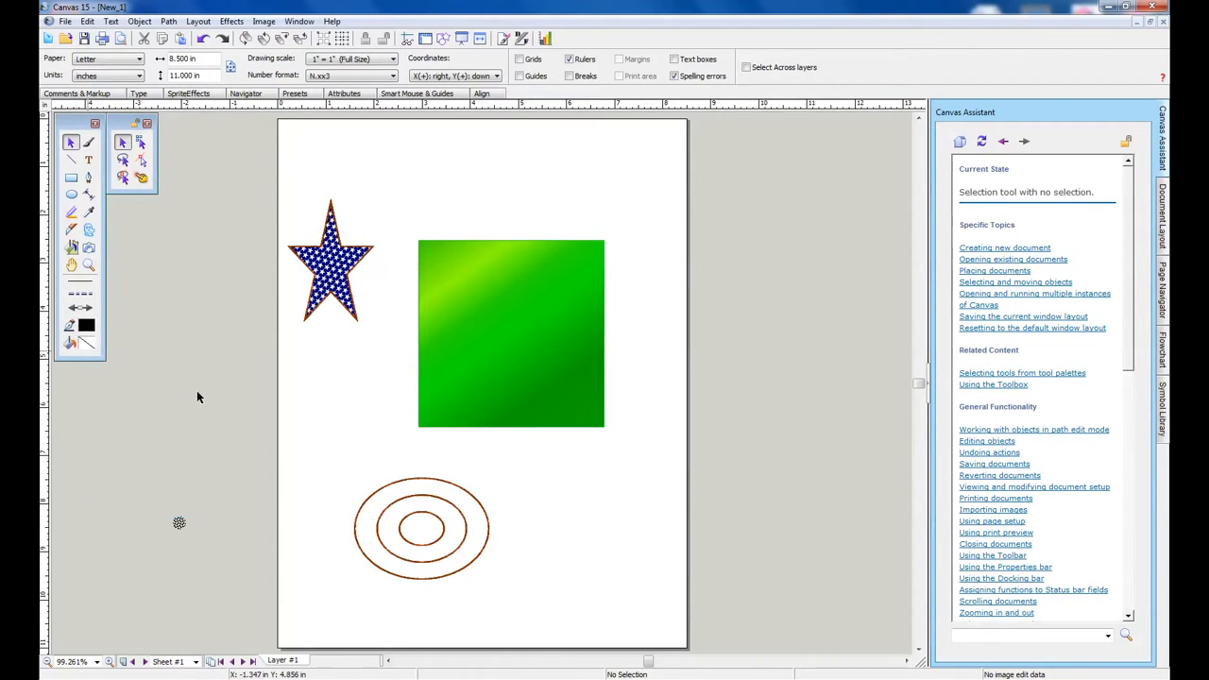
# - Draw a rectangle about 2.3 by 2.4 inches beside the concentric ovals and paint a black blob inside it with the Neon tool
pyautogui.click(71, 176)
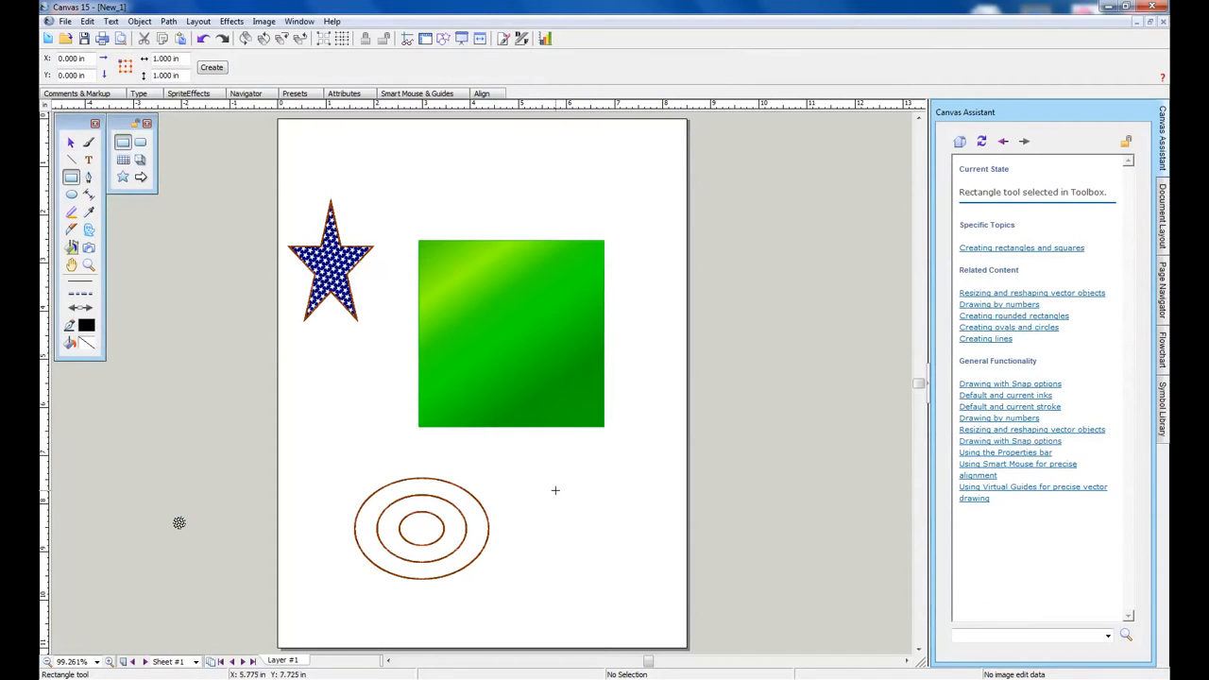
pyautogui.moveTo(548, 492); pyautogui.dragTo(660, 608)
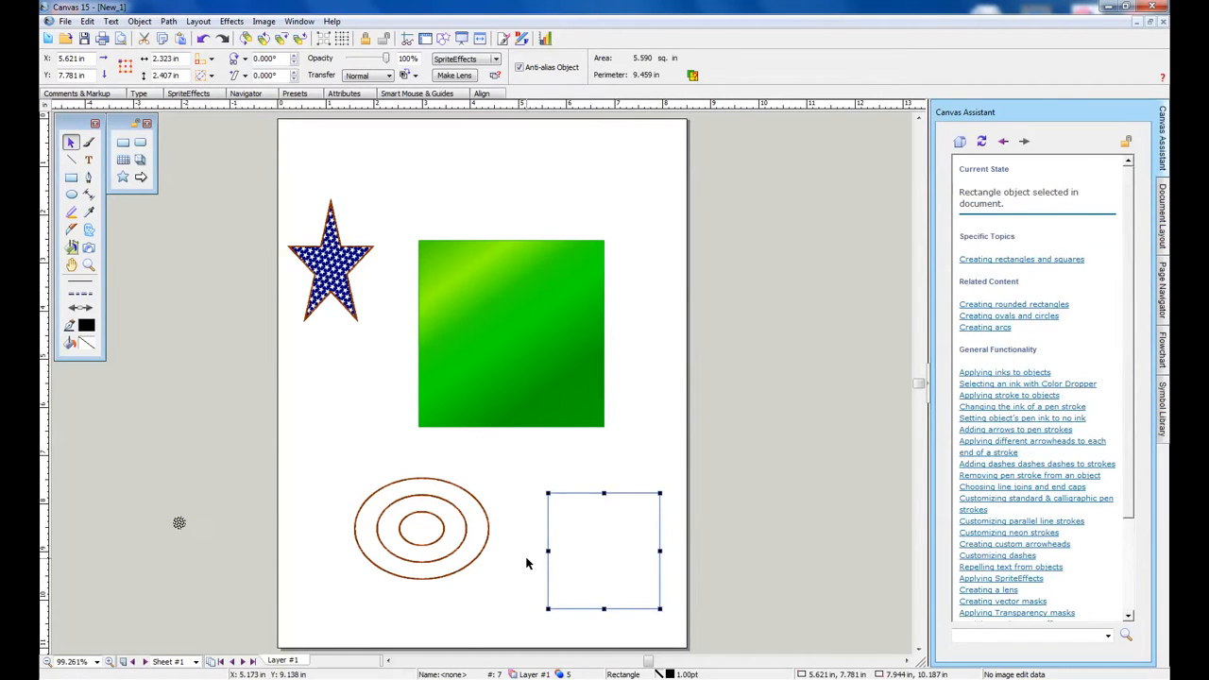
pyautogui.click(89, 143)
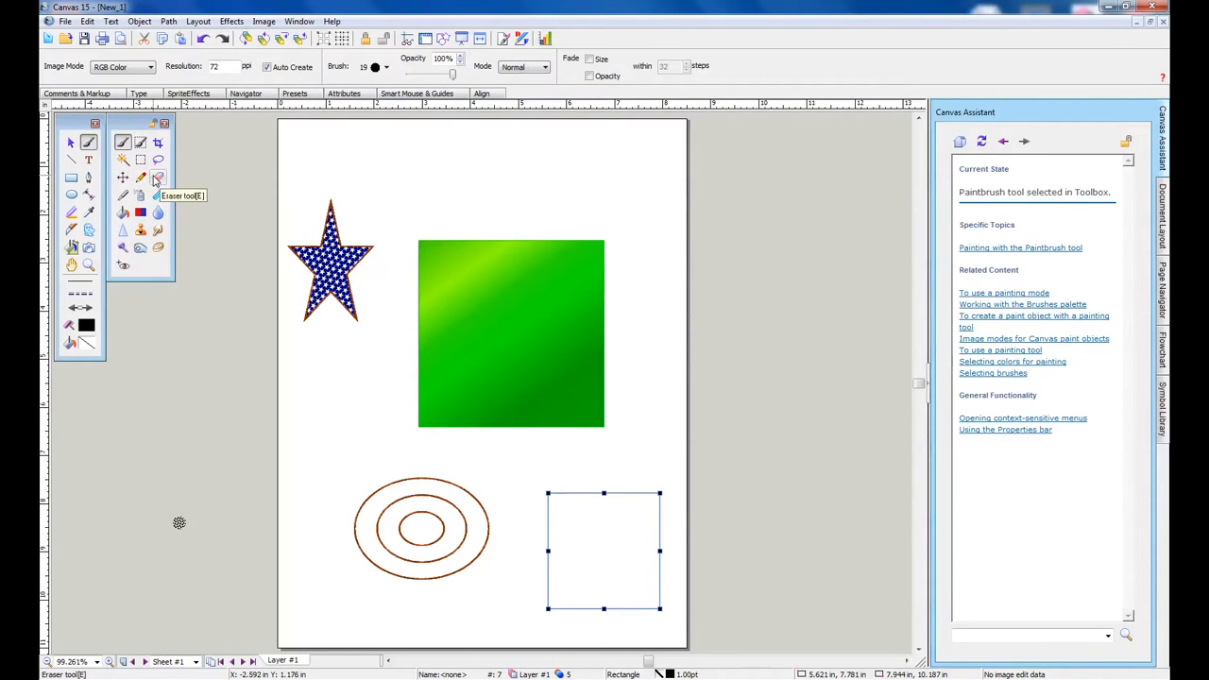
pyautogui.click(157, 195)
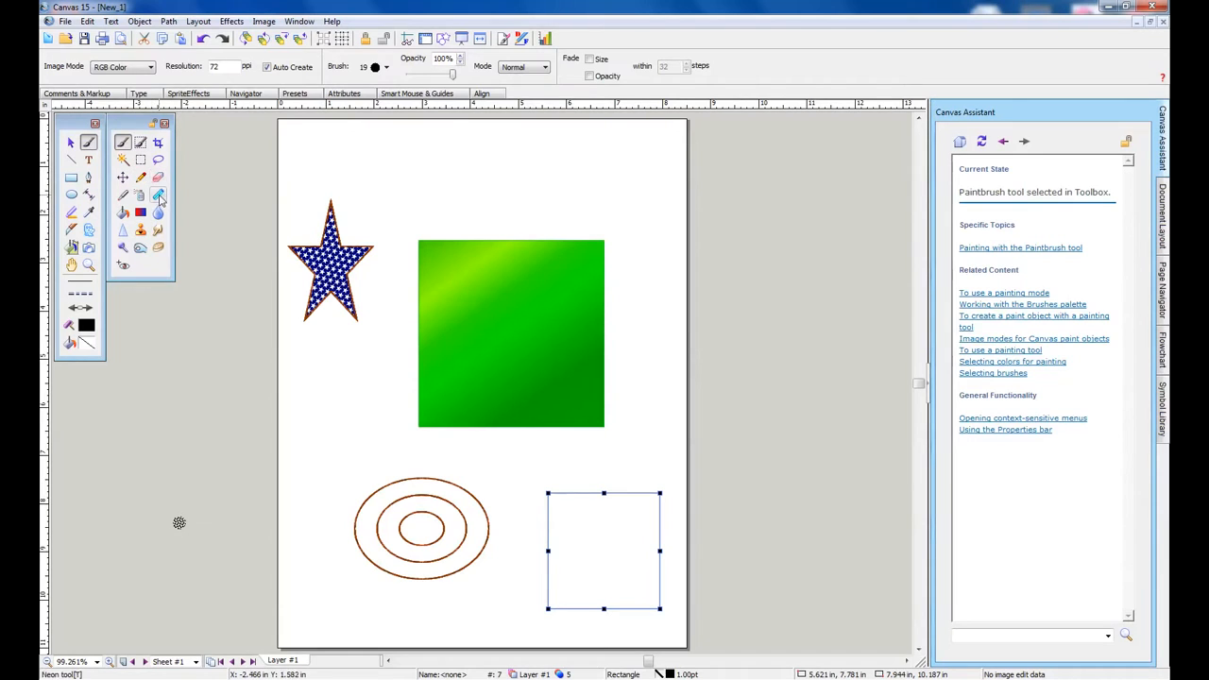
pyautogui.click(603, 530)
pyautogui.moveTo(603, 530)
pyautogui.mouseDown()
pyautogui.moveTo(622, 562)
pyautogui.moveTo(590, 559)
pyautogui.mouseUp()
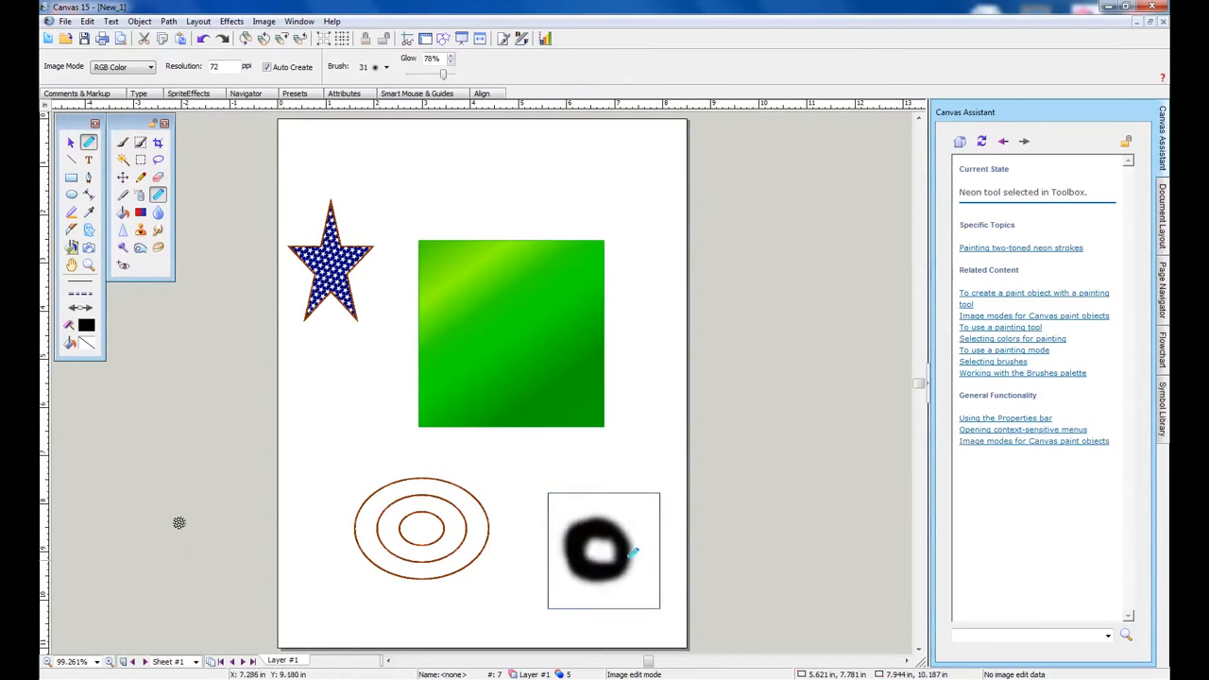
# - Paint bright green Neon strokes over the lower part of the black blob and red ones over its upper part
pyautogui.click(87, 327)
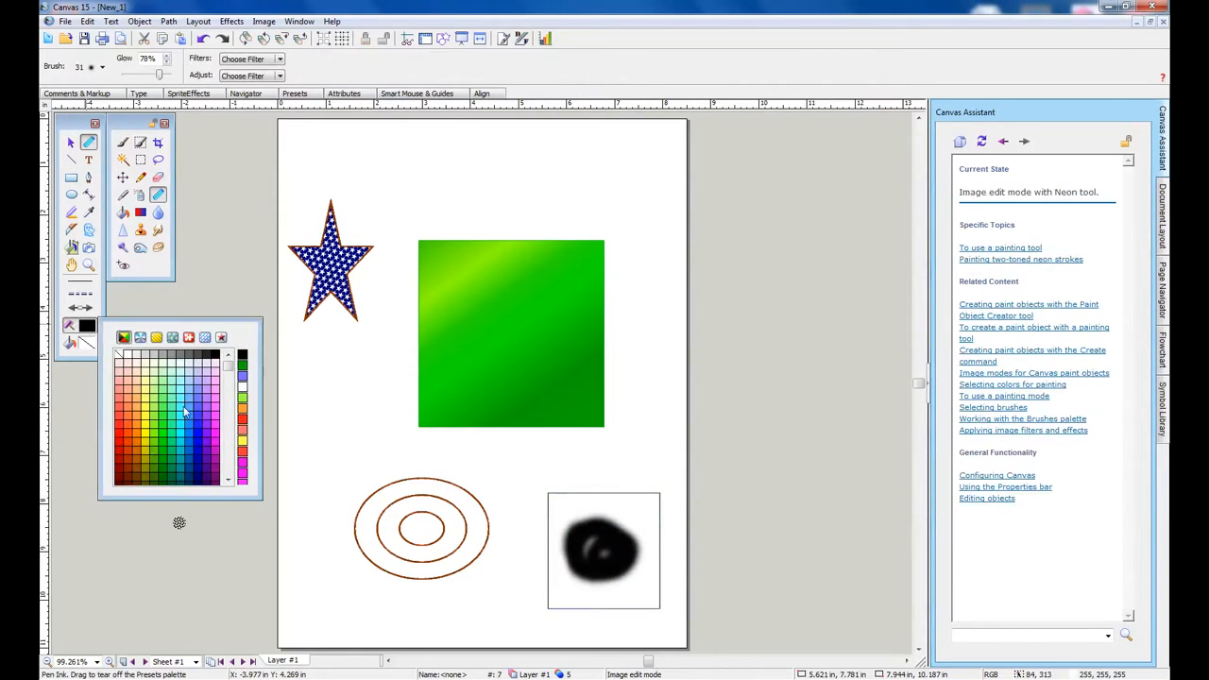
pyautogui.click(168, 423)
pyautogui.moveTo(584, 543)
pyautogui.mouseDown()
pyautogui.moveTo(584, 584)
pyautogui.moveTo(605, 563)
pyautogui.mouseUp()
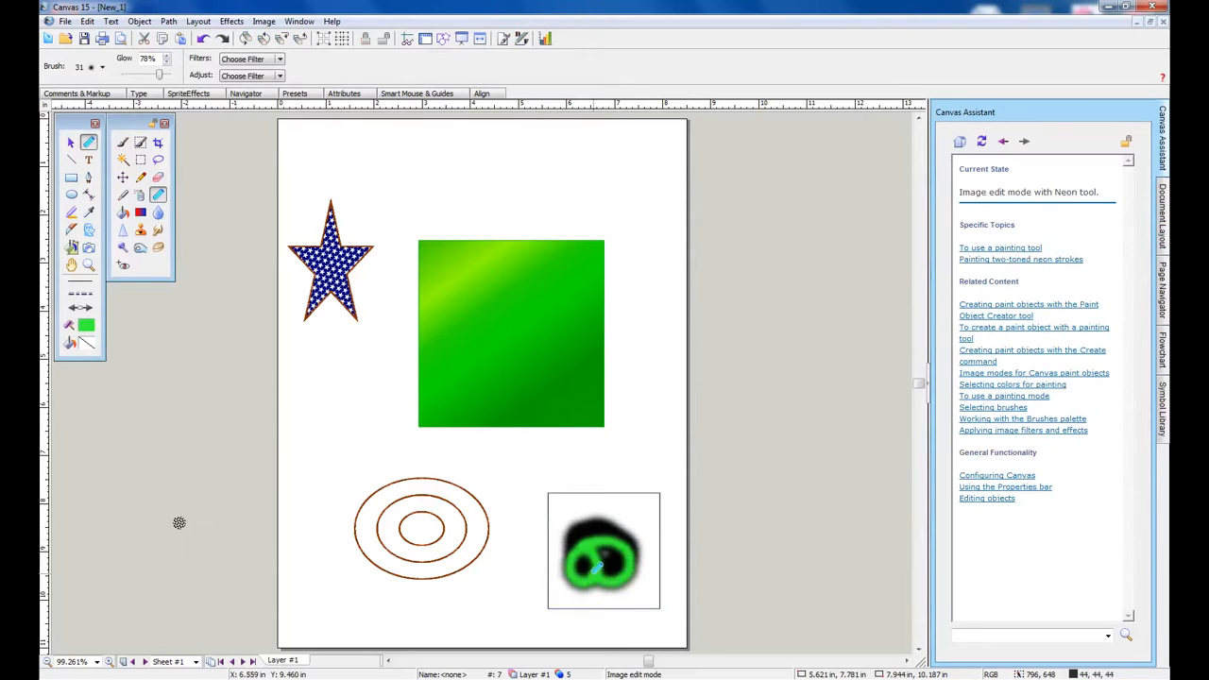
pyautogui.click(87, 328)
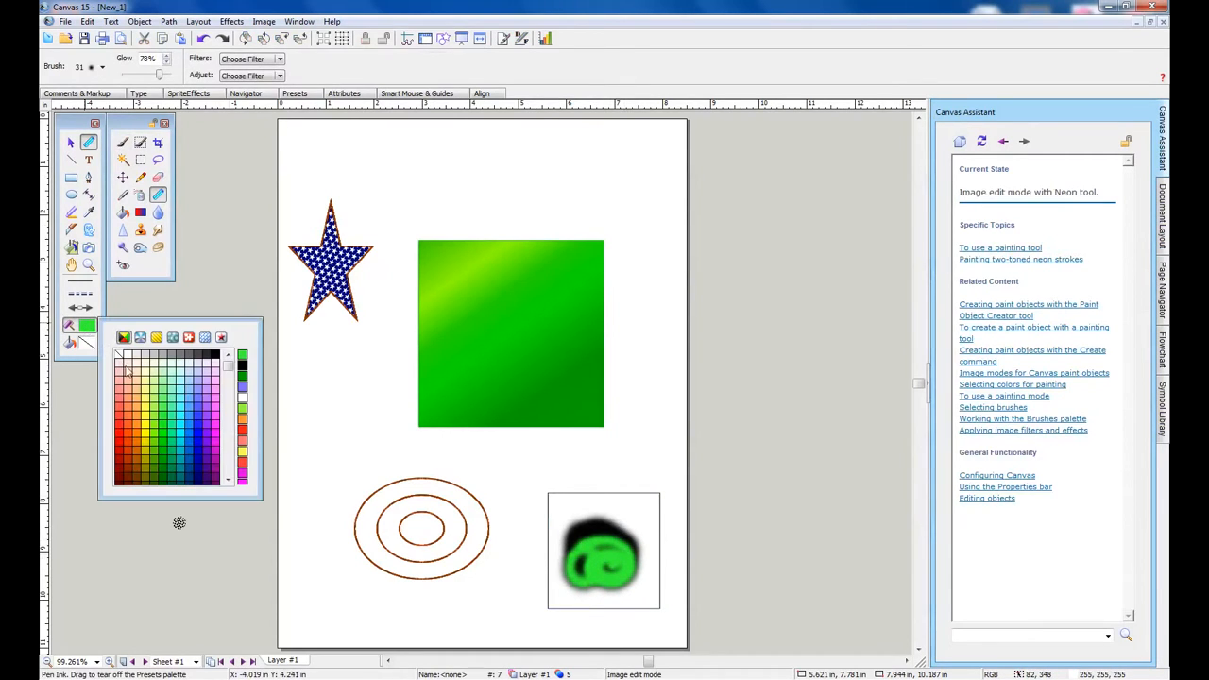
pyautogui.click(120, 450)
pyautogui.moveTo(574, 525)
pyautogui.mouseDown()
pyautogui.moveTo(623, 517)
pyautogui.moveTo(578, 512)
pyautogui.moveTo(620, 513)
pyautogui.mouseUp()
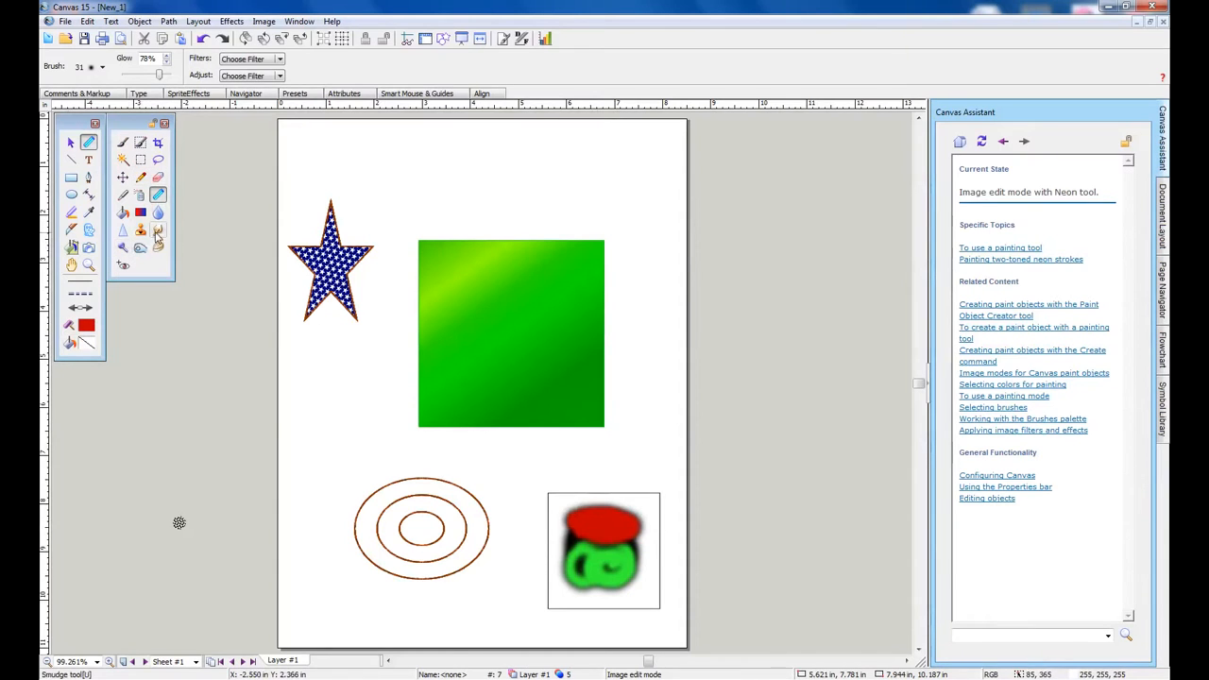
# - Smudge the red and green paint inside the small rectangle into streaks with the Smudge tool
pyautogui.click(158, 230)
pyautogui.moveTo(619, 505)
pyautogui.mouseDown()
pyautogui.moveTo(651, 525)
pyautogui.moveTo(654, 542)
pyautogui.moveTo(642, 559)
pyautogui.moveTo(620, 552)
pyautogui.moveTo(612, 572)
pyautogui.moveTo(624, 510)
pyautogui.moveTo(615, 519)
pyautogui.moveTo(531, 497)
pyautogui.mouseUp()
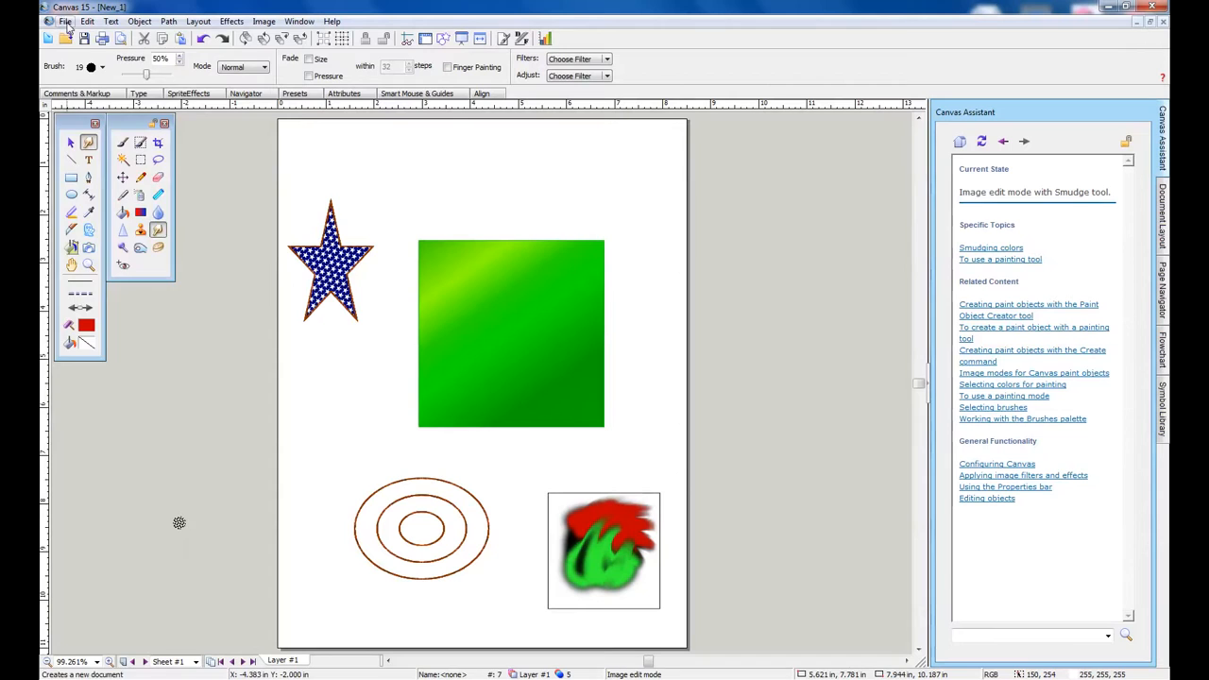
# - Start saving the document with Save As
pyautogui.click(67, 26)
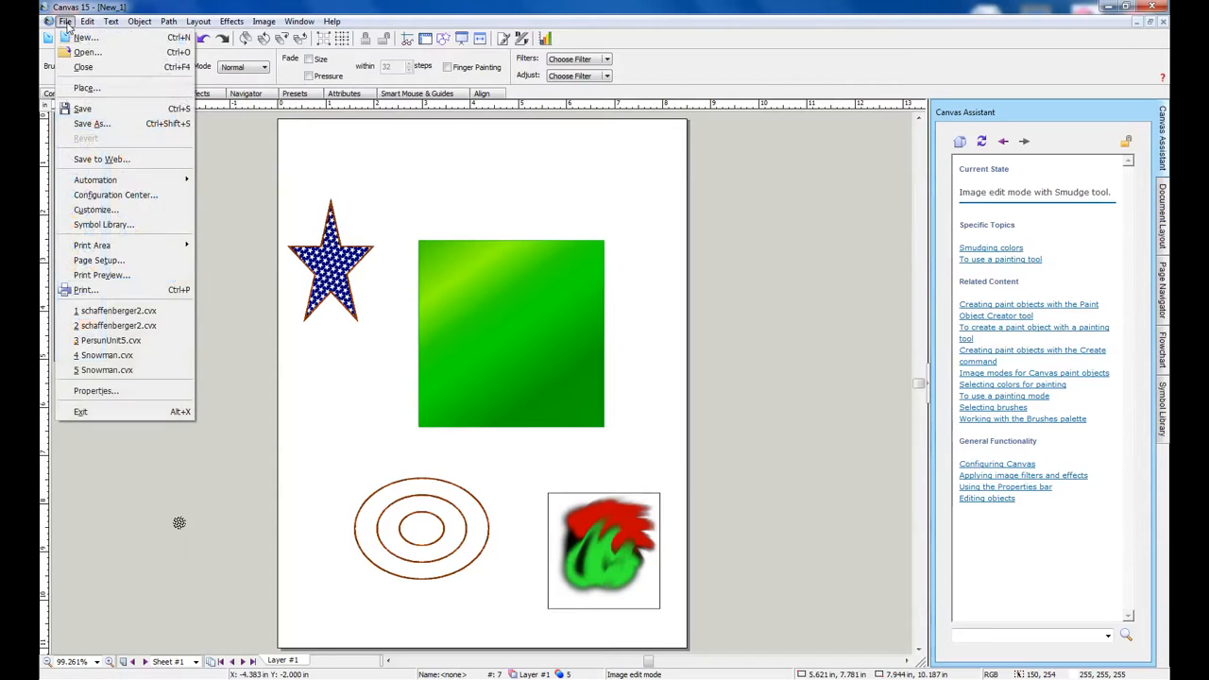
pyautogui.click(79, 126)
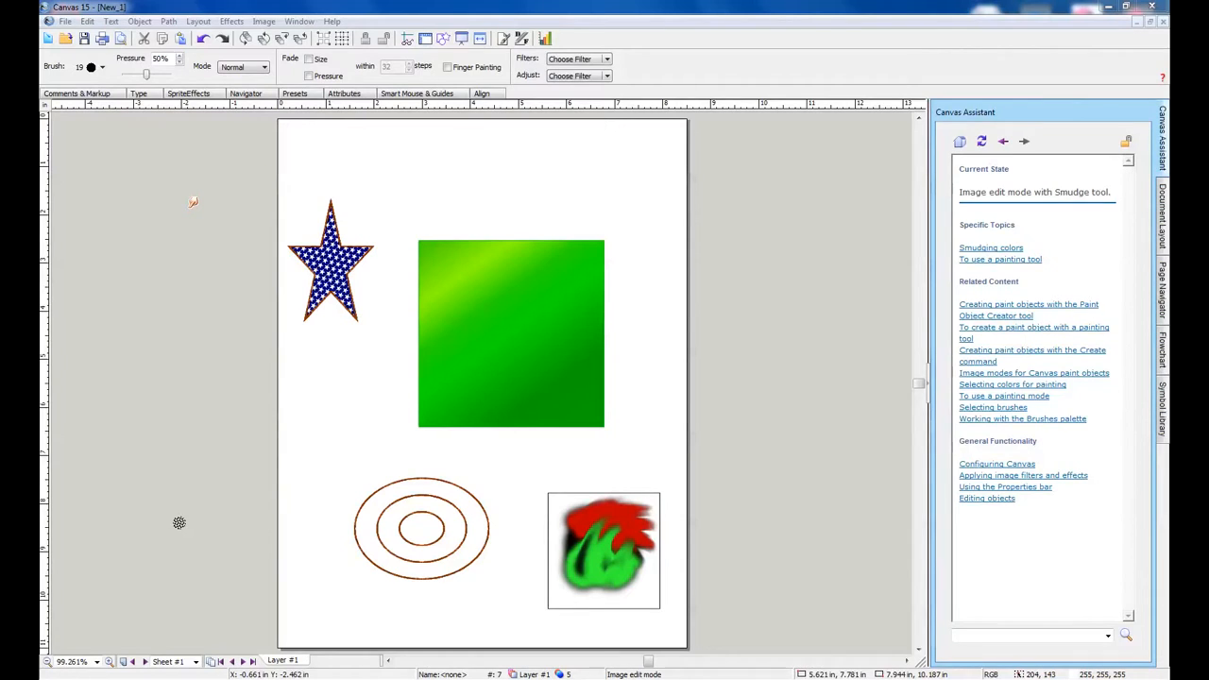